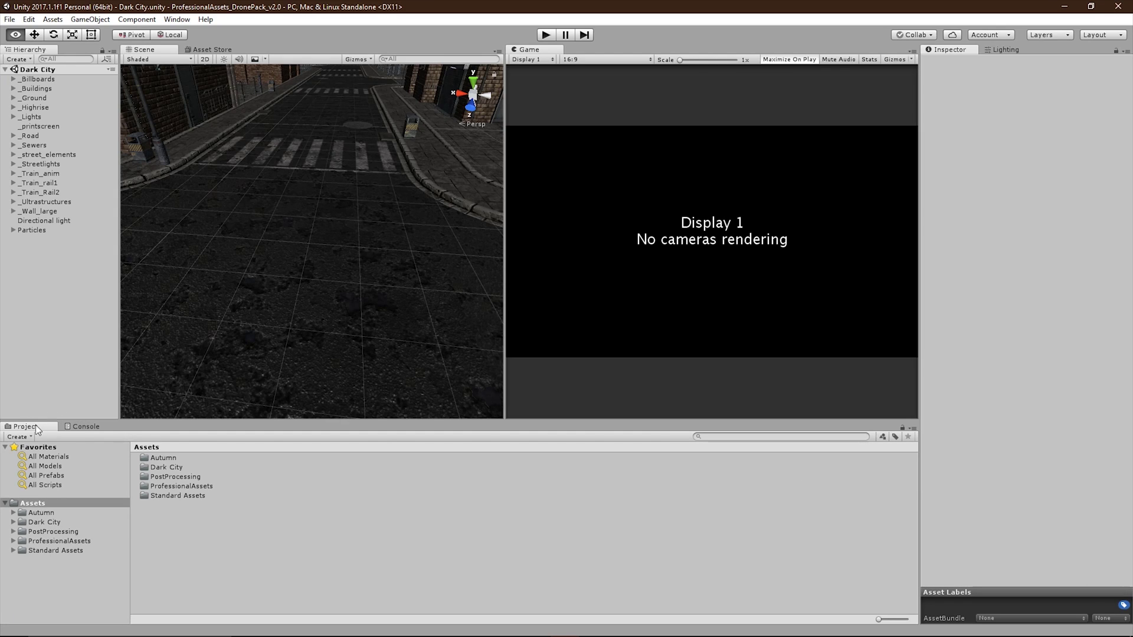
- Show the Assets folder in File Explorer and browse into ProfessionalAssets/DronePack
right_click(57, 504)
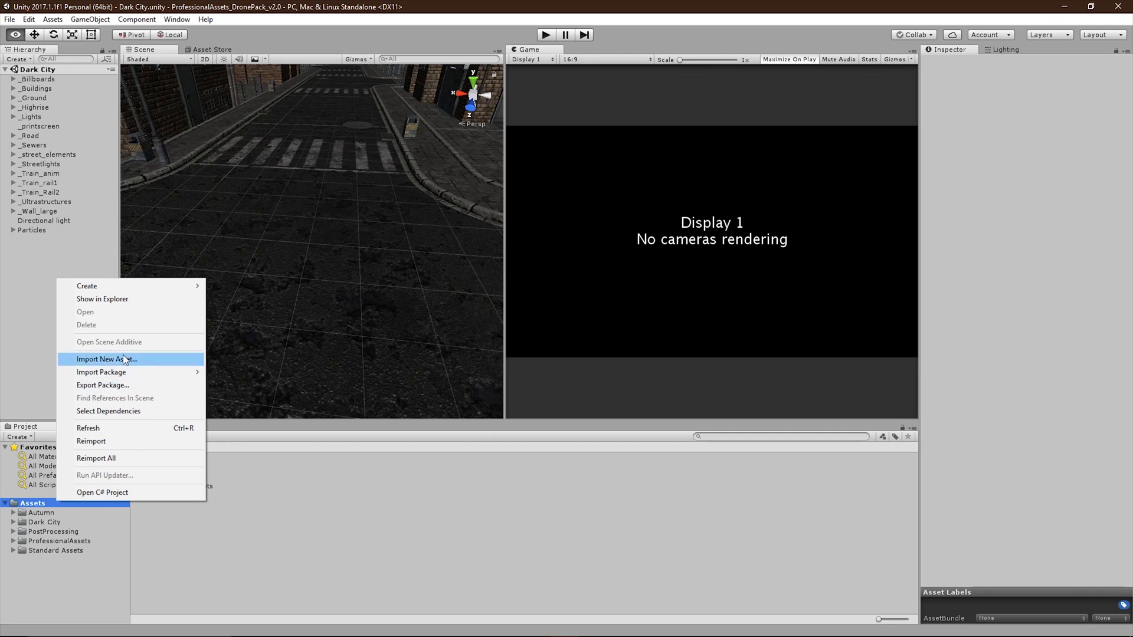
left_click(137, 300)
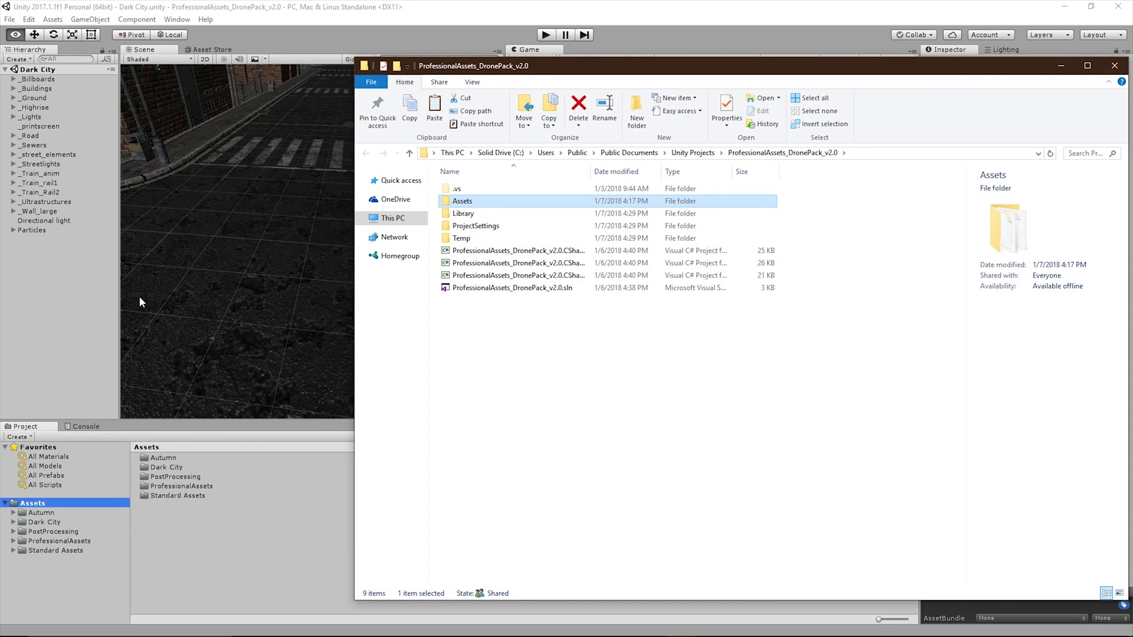
double_click(227, 485)
double_click(215, 457)
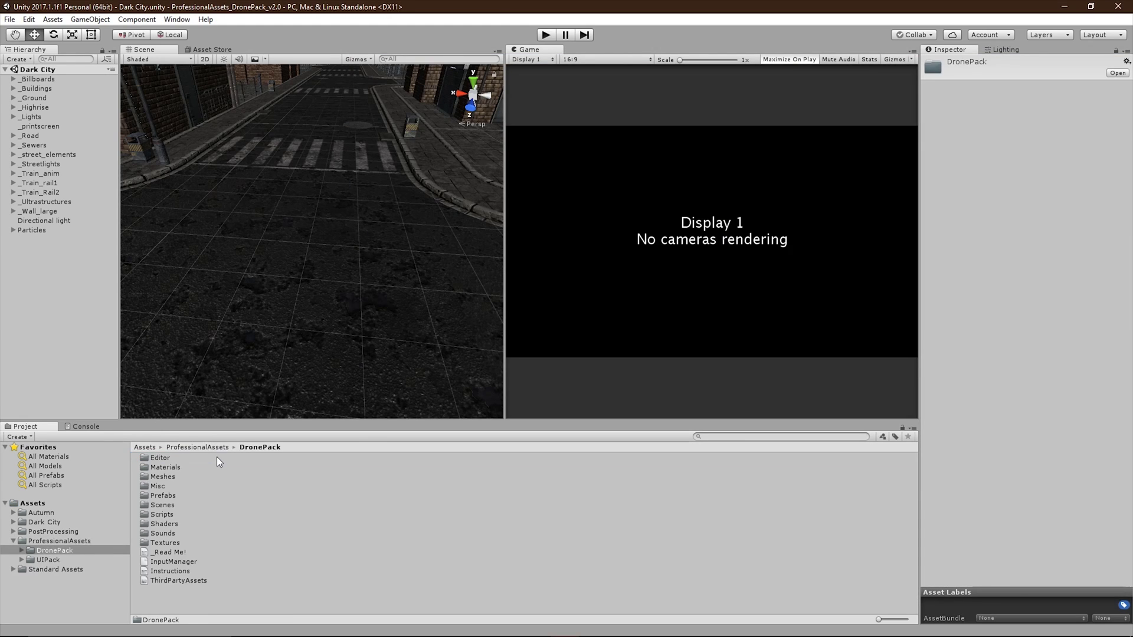
- Move DronePack's InputManager into ProjectSettings, replacing the existing InputManager.asset
left_click(208, 560)
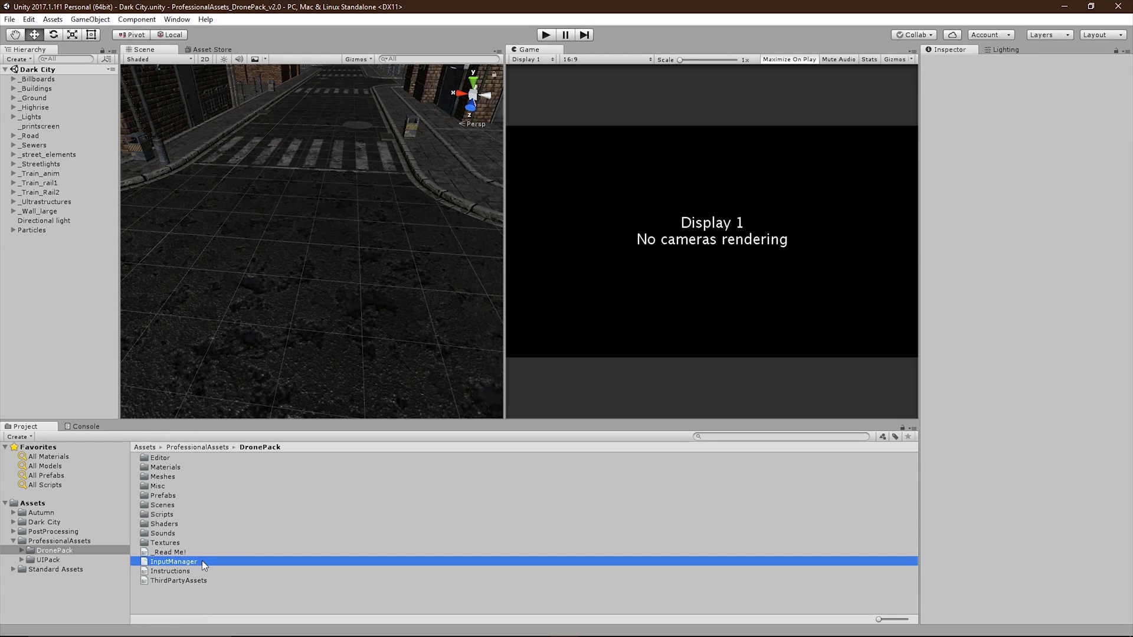
left_click_drag(204, 560, 501, 227)
key("alt+Tab")
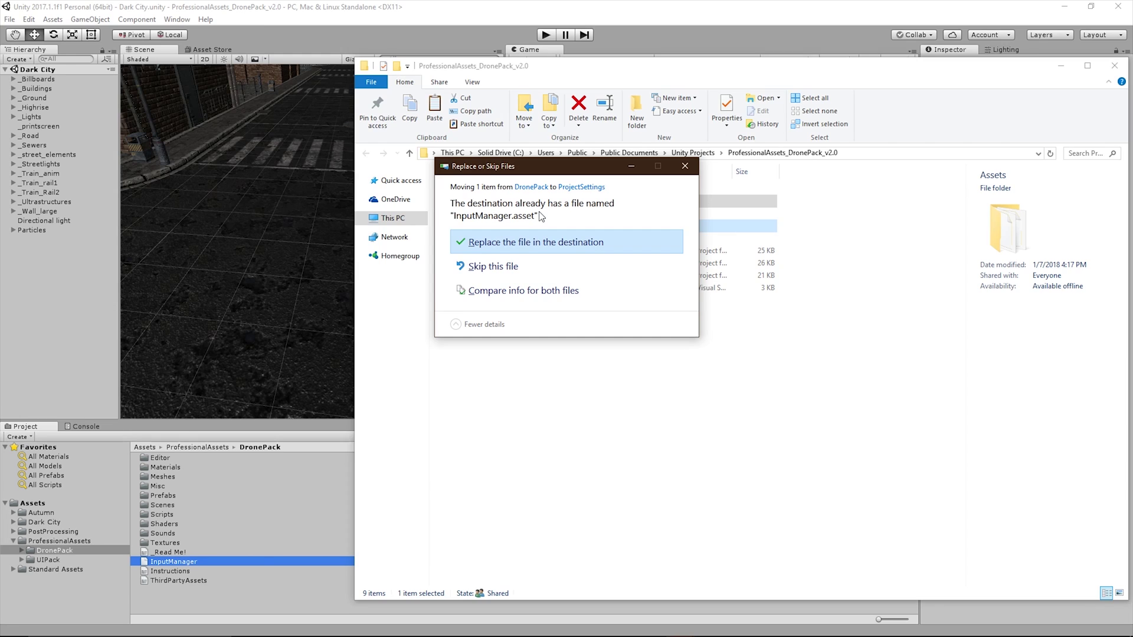
left_click(538, 247)
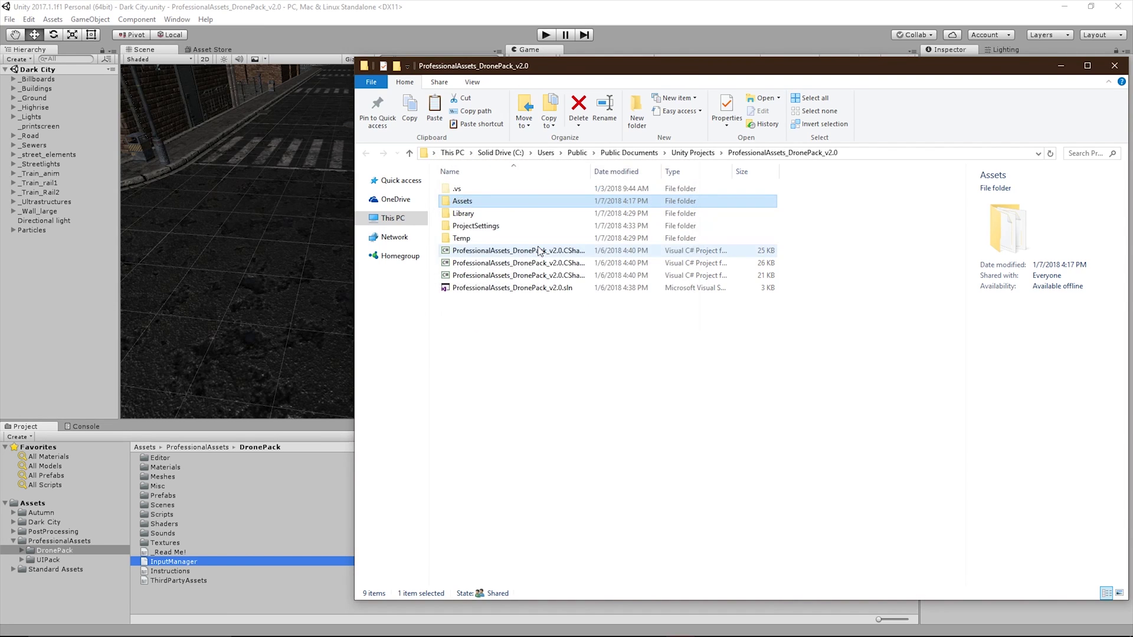
left_click(493, 26)
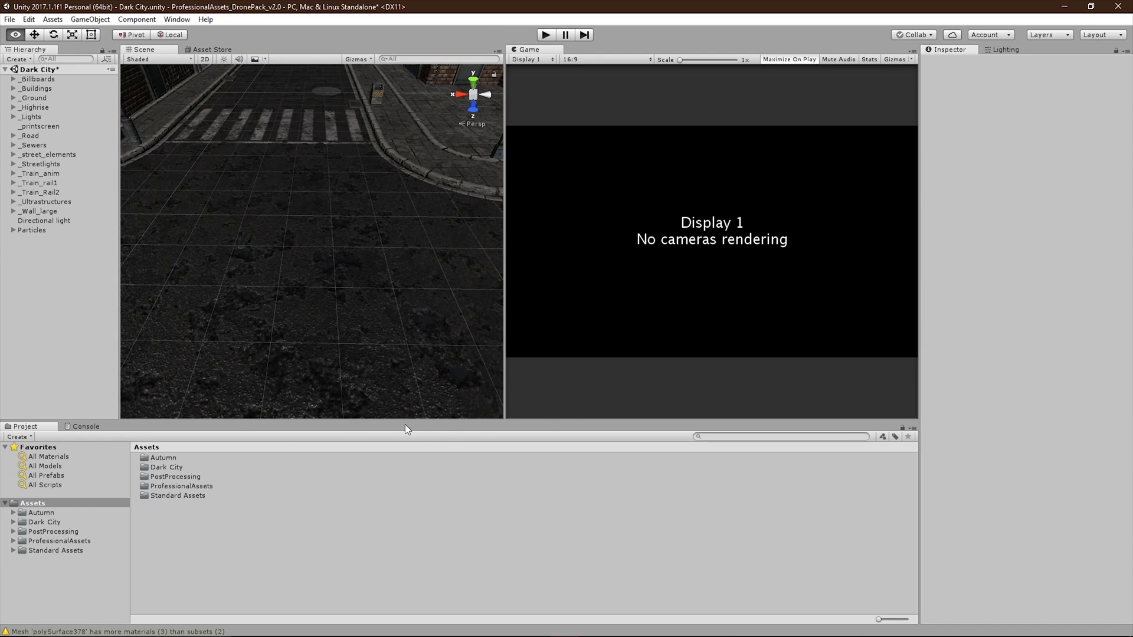
- Drag _Drone [BumbleBee] and Drone [Camera] from DronePack/Prefabs into the Dark City scene
double_click(231, 488)
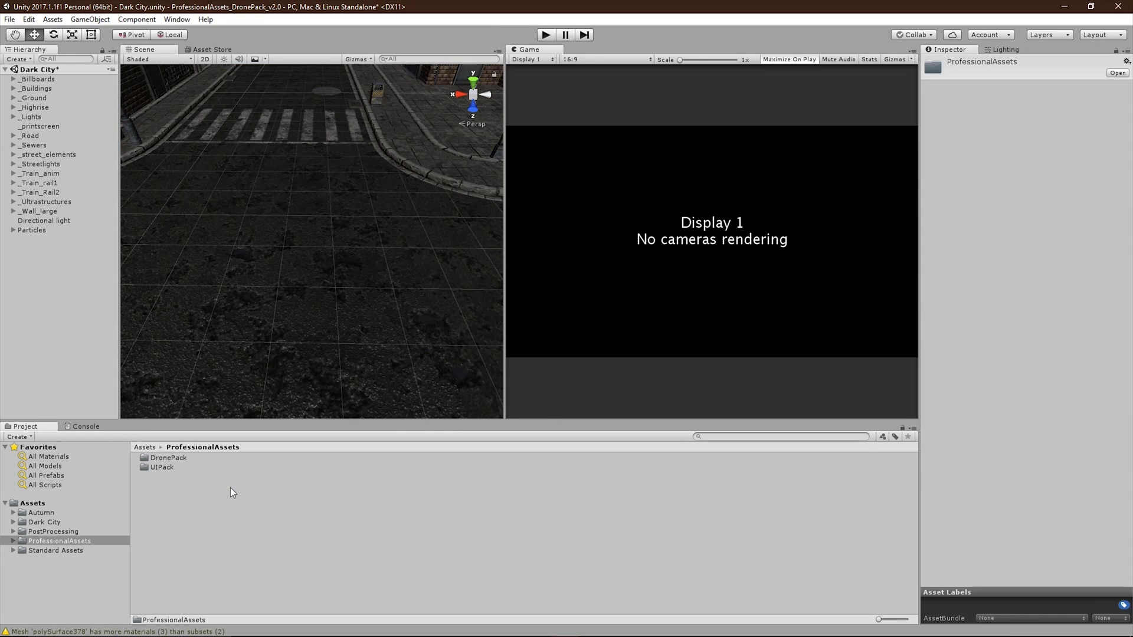
double_click(206, 458)
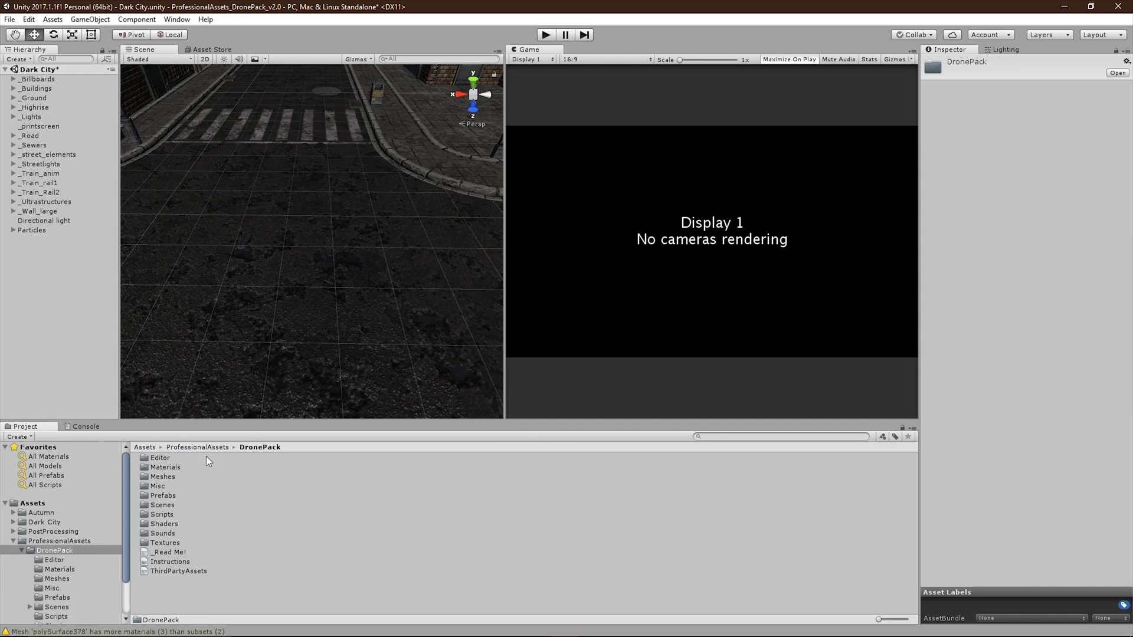
double_click(202, 496)
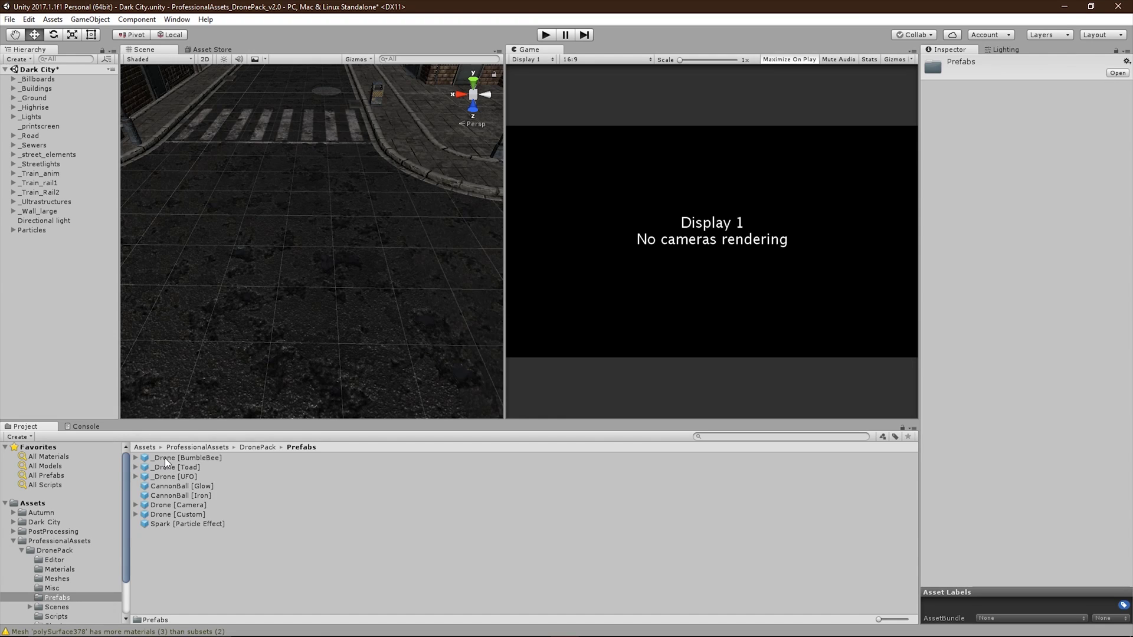
left_click_drag(165, 458, 242, 294)
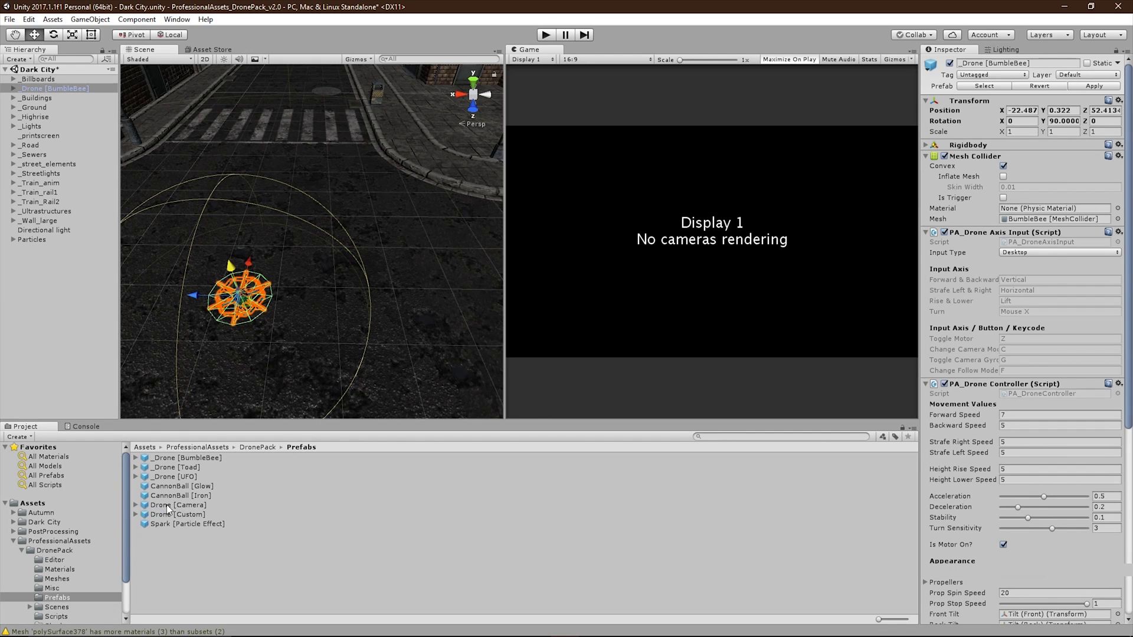
left_click_drag(169, 507, 357, 295)
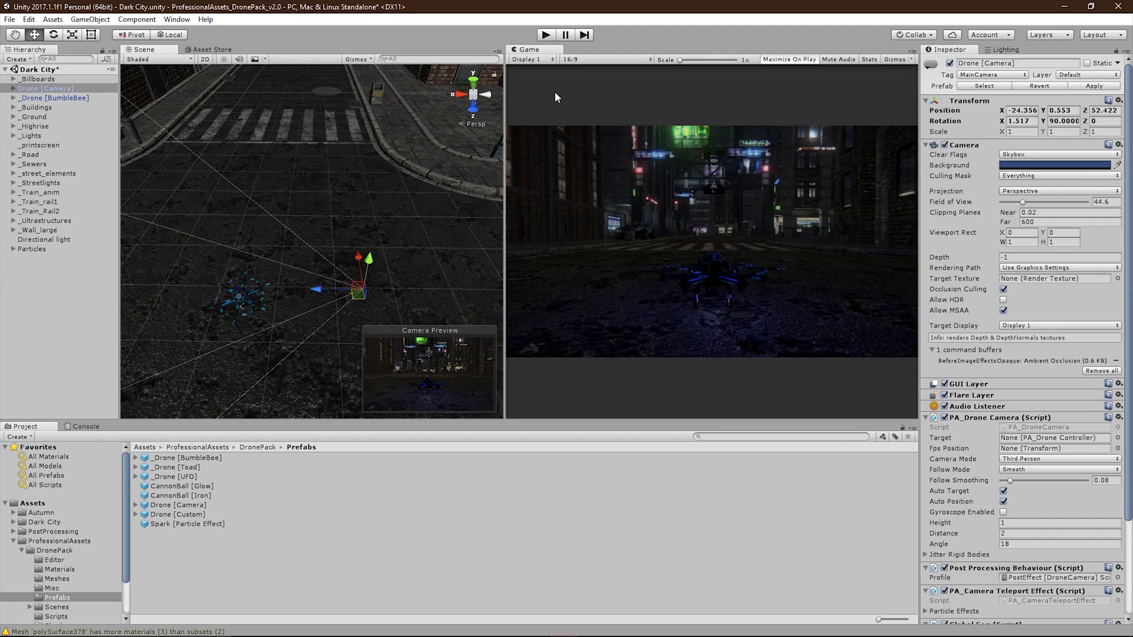
- Toggle Play mode to end the Dark City drone test run
left_click(550, 36)
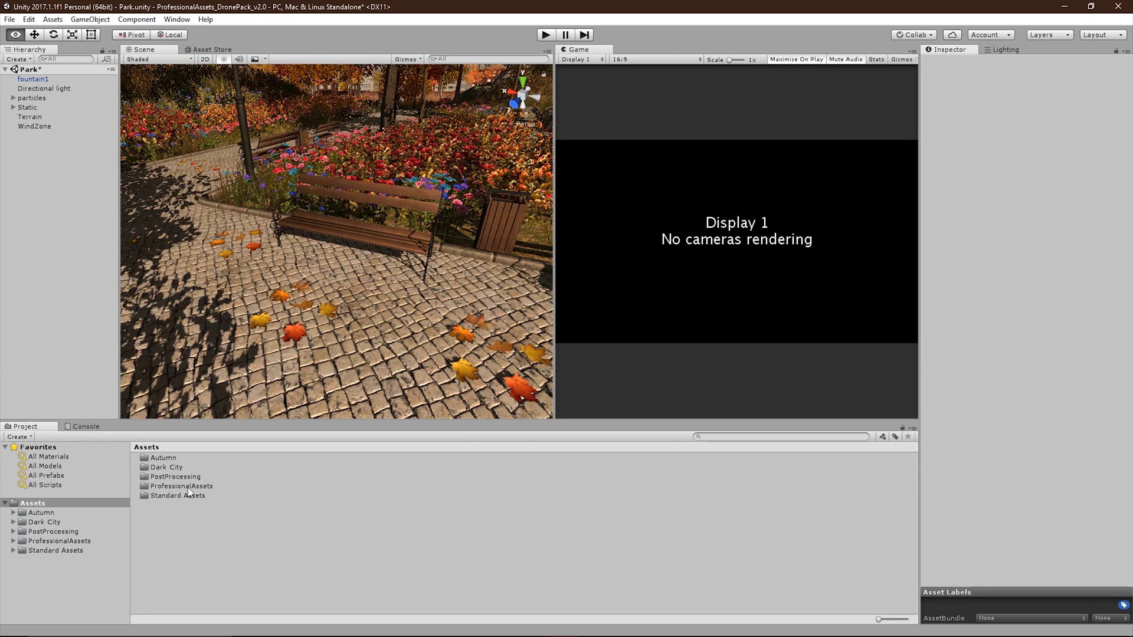
- Drag Drone [Custom] and Drone [Camera] from DronePack/Prefabs into the Park scene
double_click(225, 486)
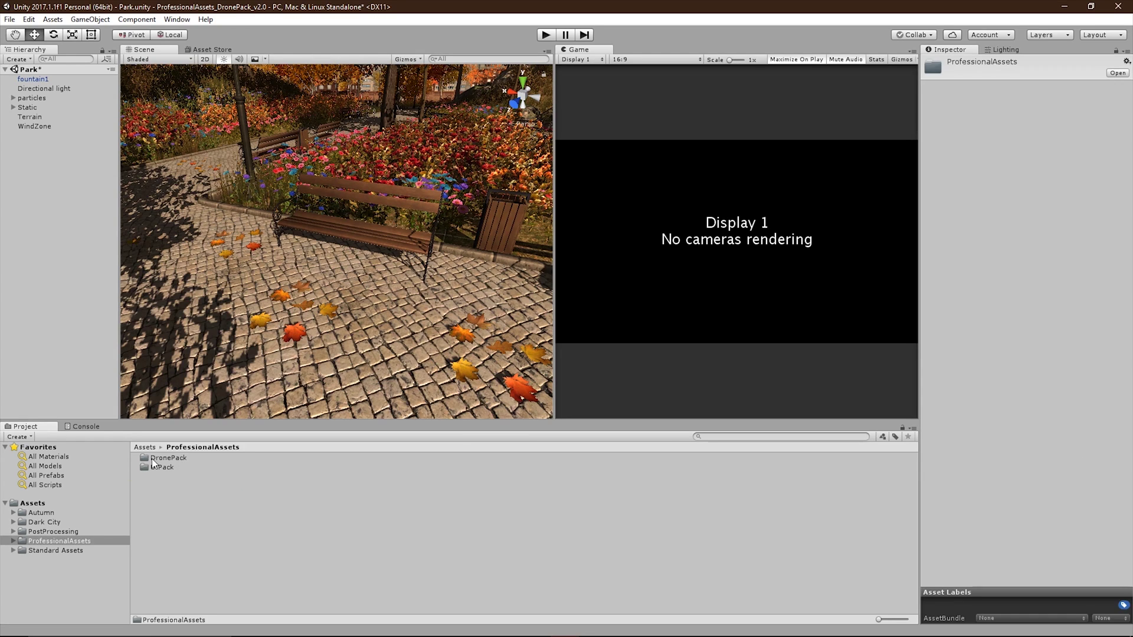
double_click(209, 461)
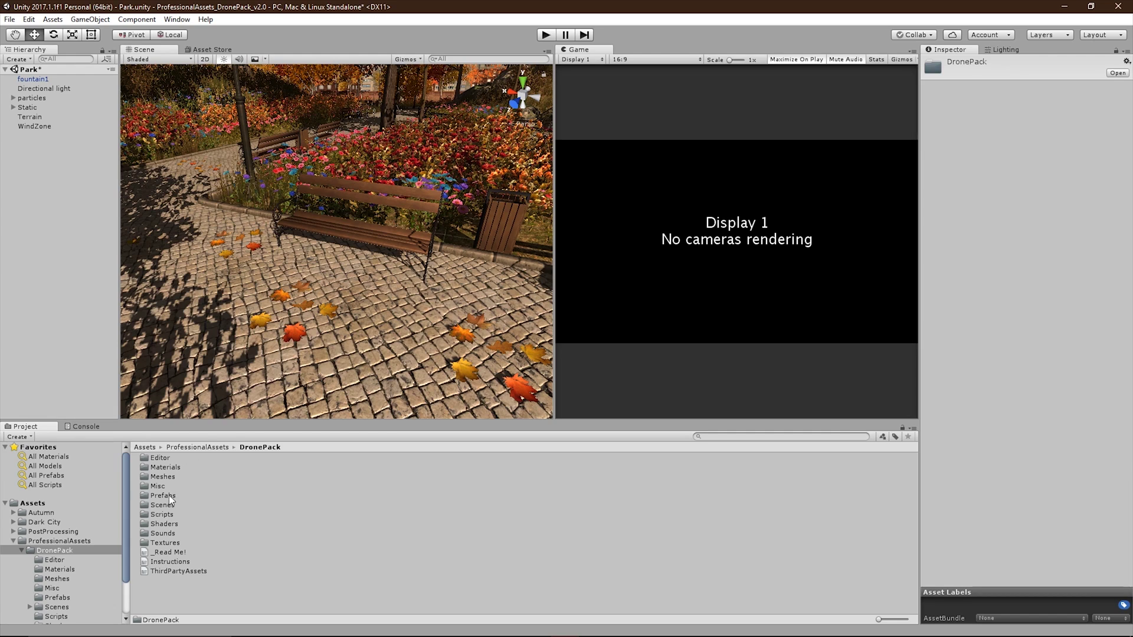
double_click(192, 496)
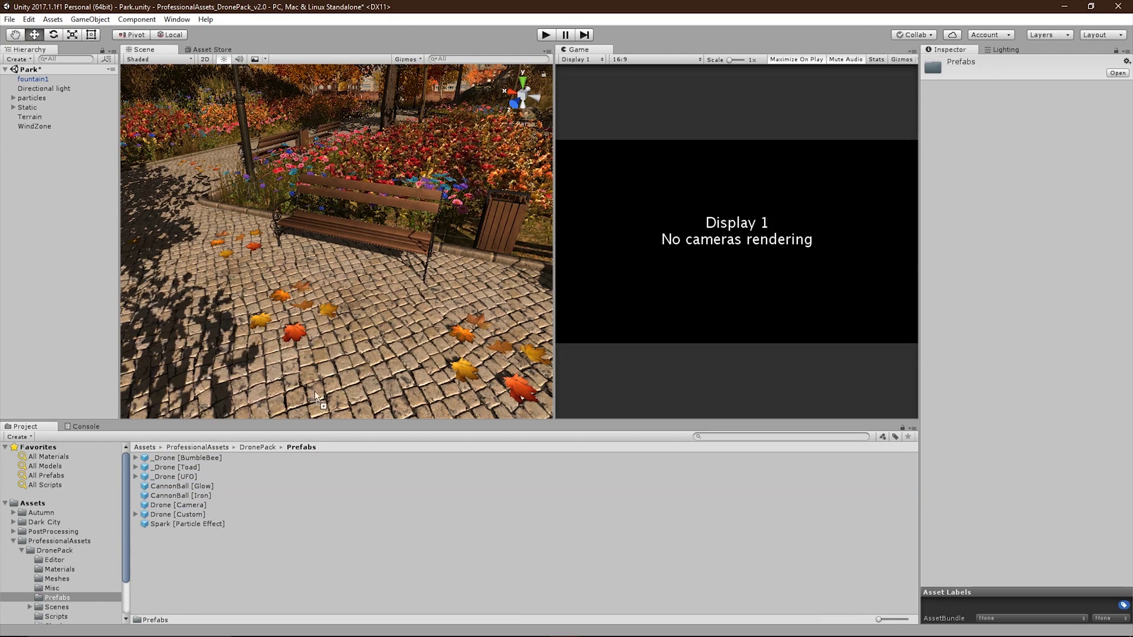
left_click_drag(333, 337, 334, 282)
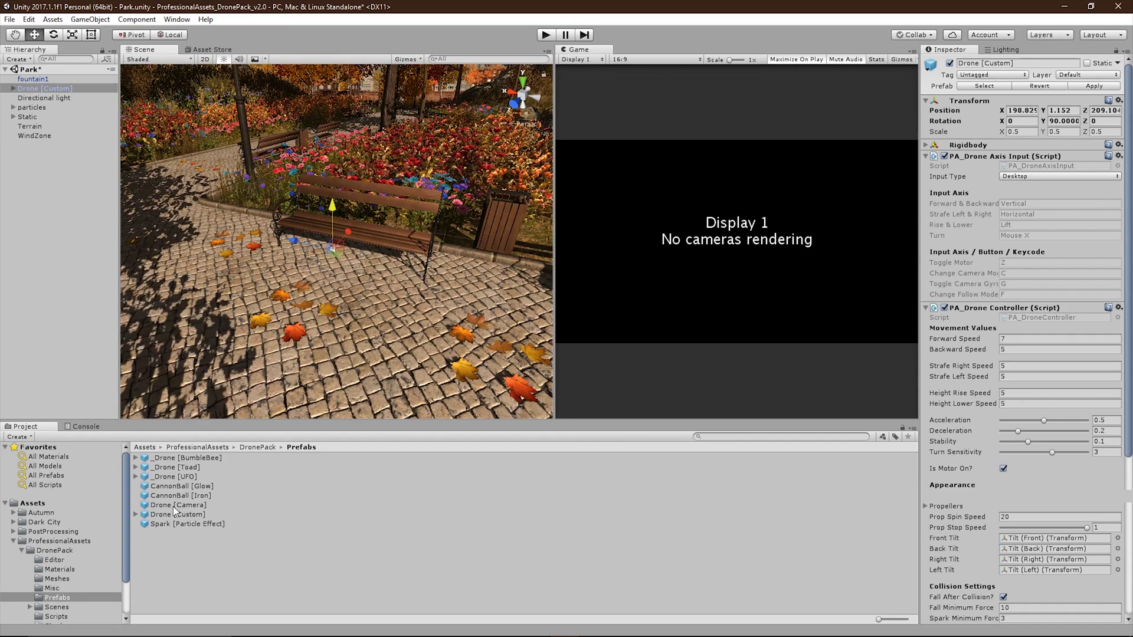
left_click_drag(188, 469, 463, 211)
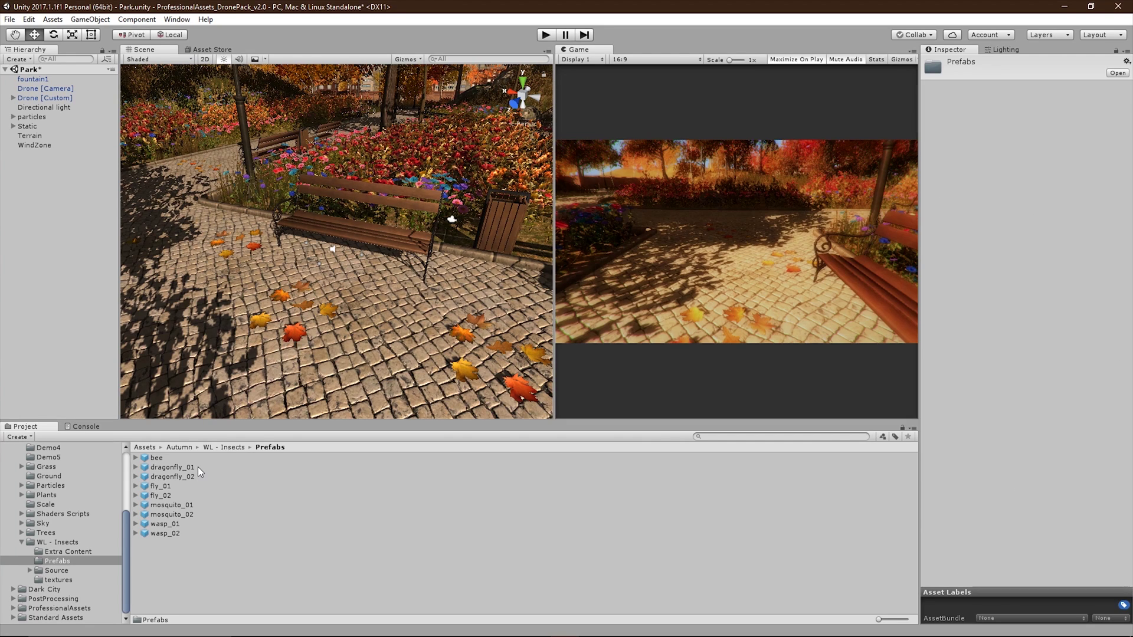
- Place dragonfly_01 under Drone [Custom] > Root and zero its position and rotation
left_click_drag(166, 466, 373, 351)
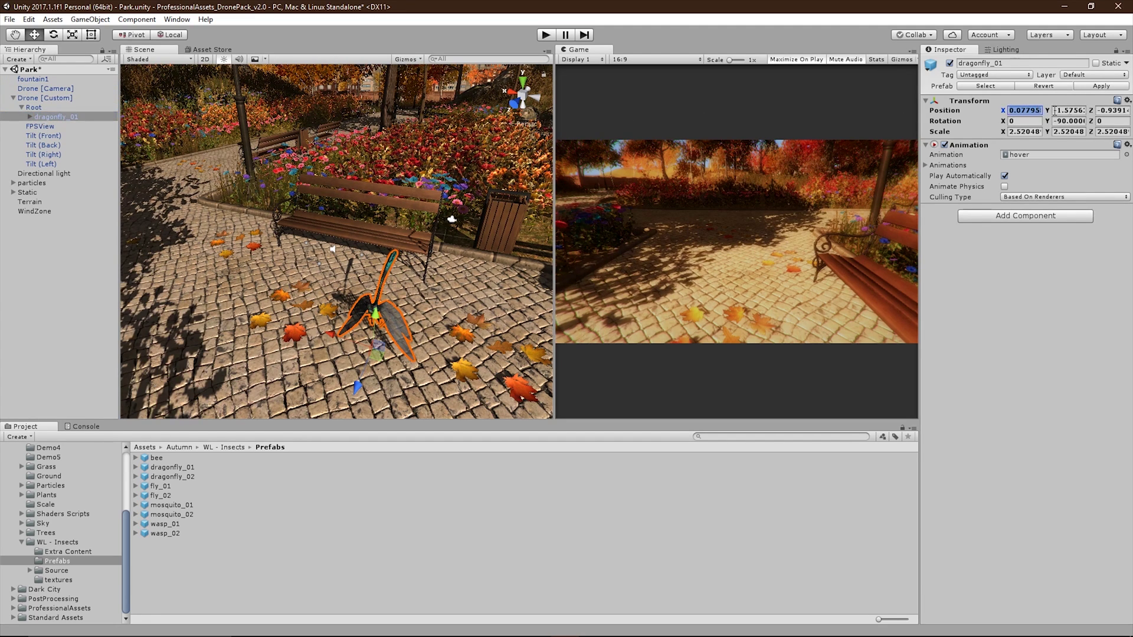
type("0")
key("Tab")
type("0")
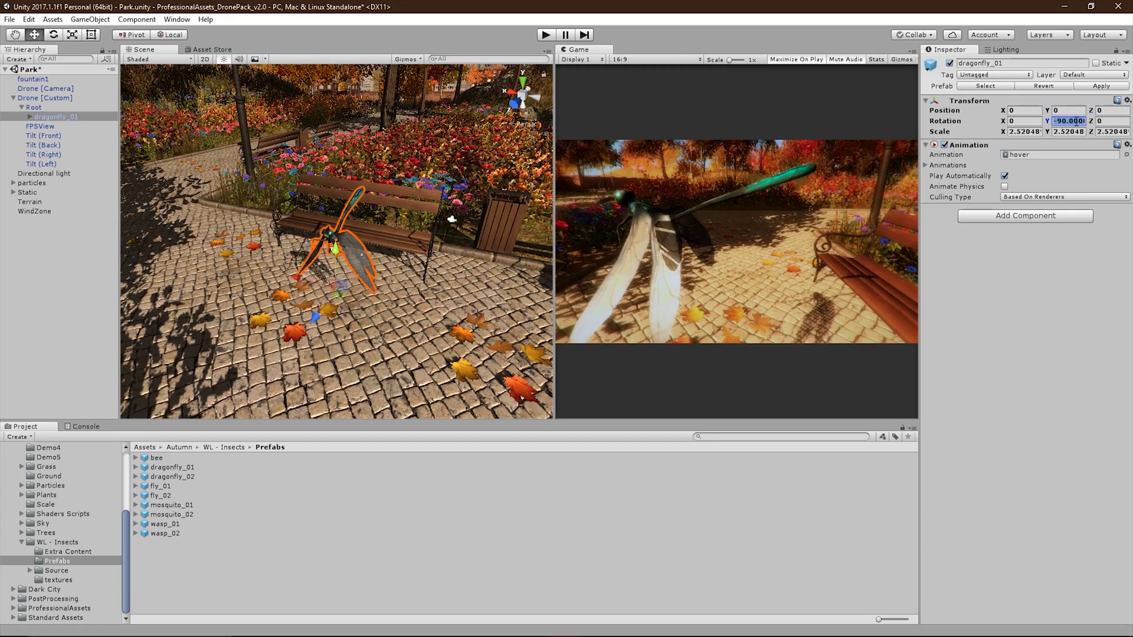
type("0")
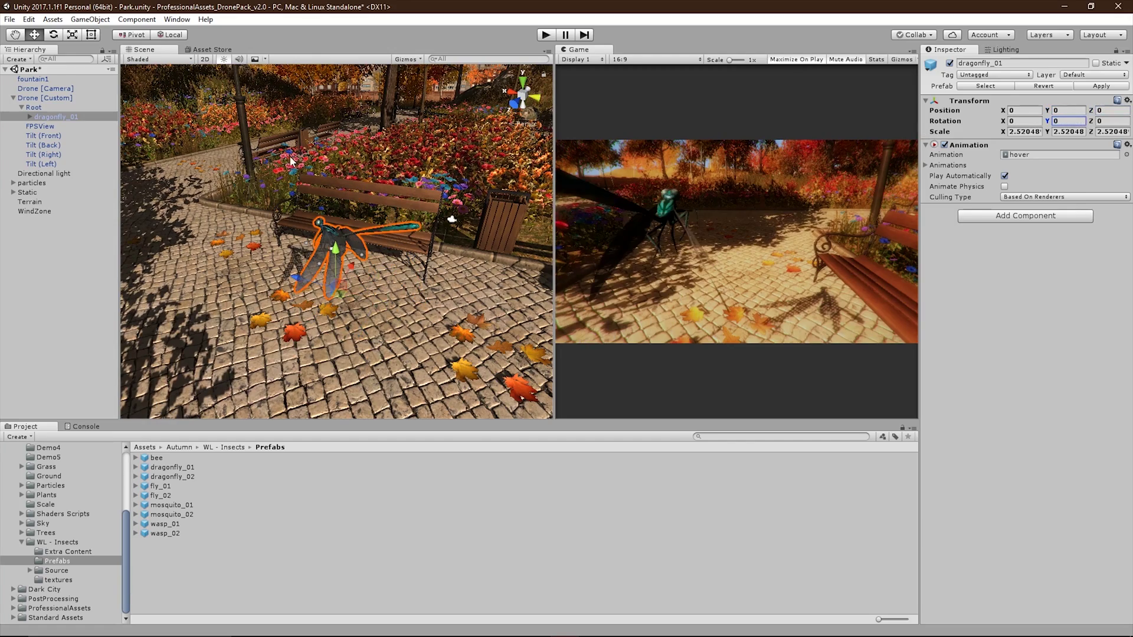
right_click_drag(290, 156, 370, 300)
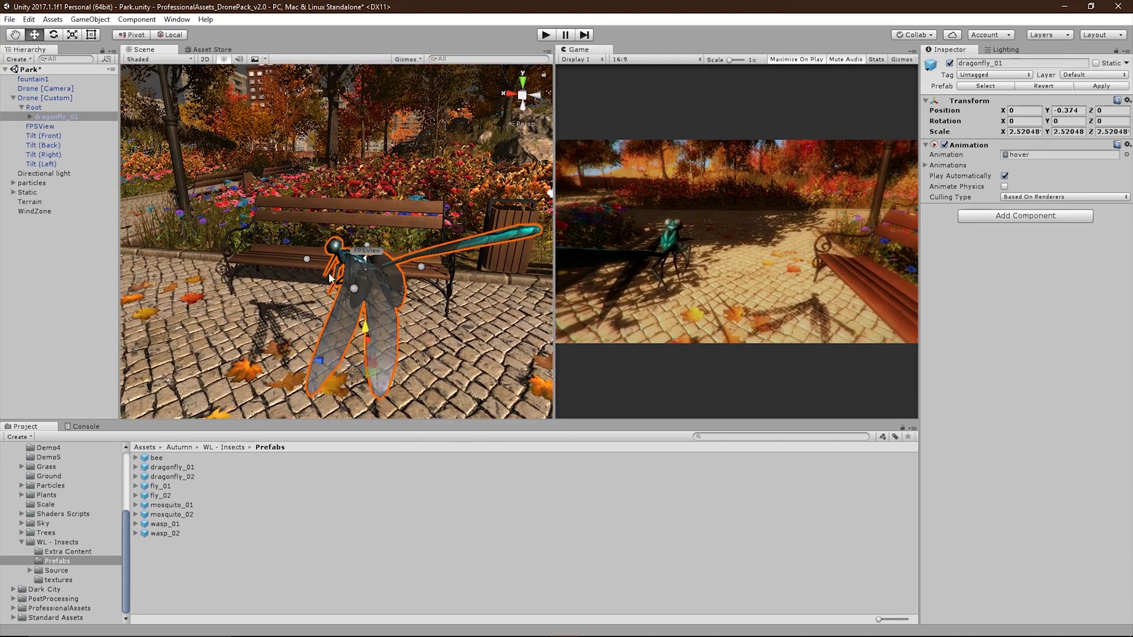
- Shrink Drone [Custom]'s Box Collider to about 0.348 by 0.310 in X and Y
left_click(71, 97)
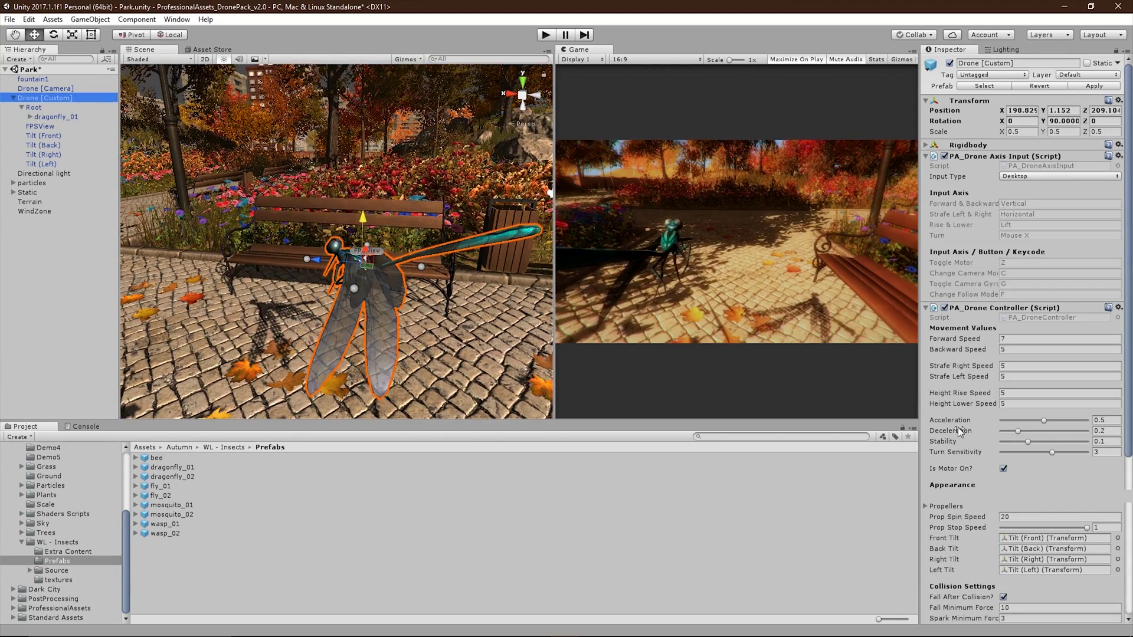
scroll(958, 428, "down", 10)
left_click(926, 593)
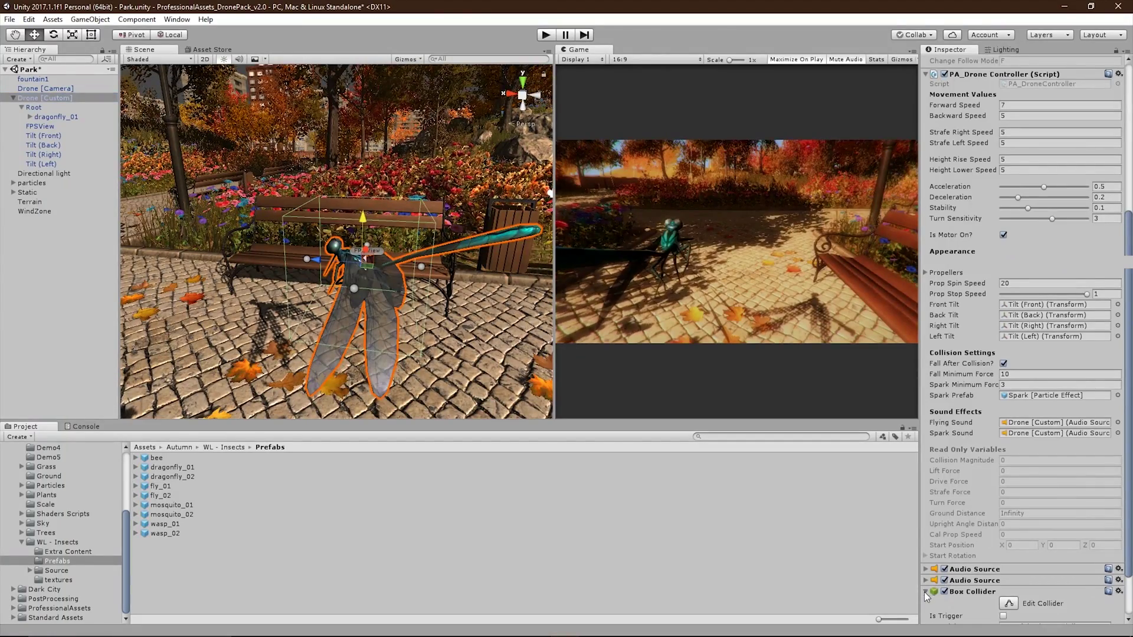
scroll(977, 520, "down", 2)
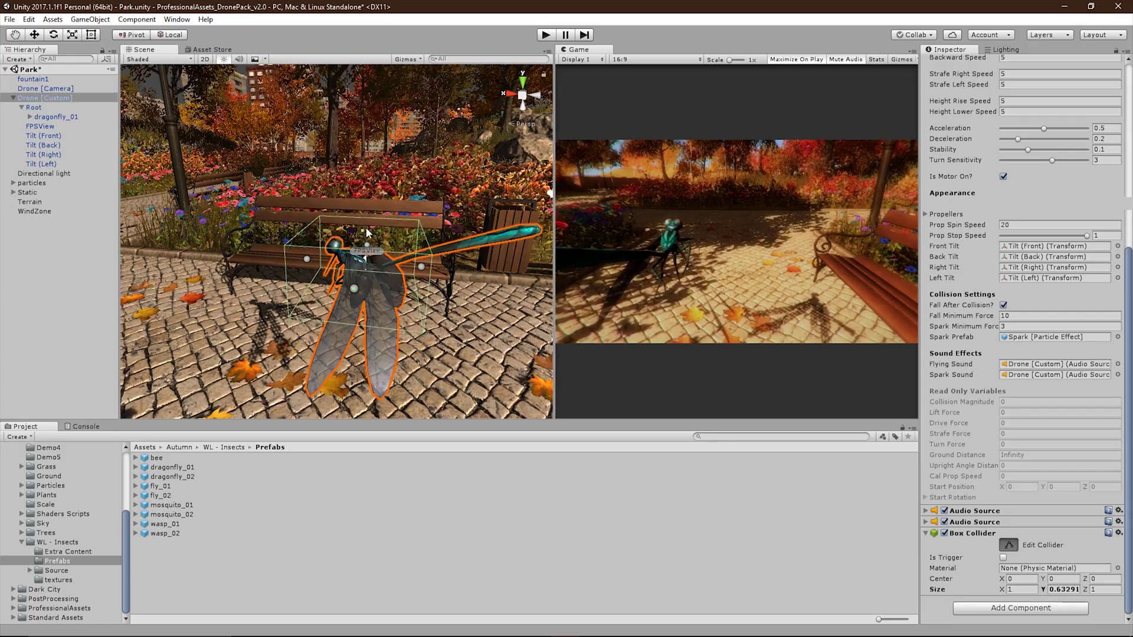
left_click_drag(368, 244, 367, 238)
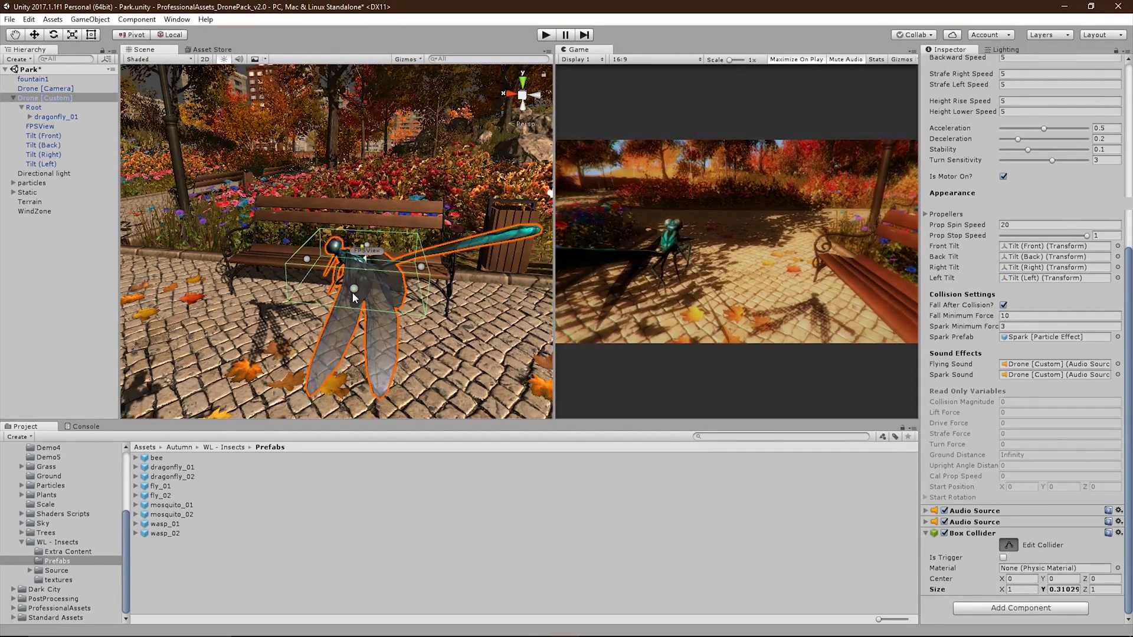
left_click_drag(353, 295, 358, 283)
scroll(358, 282, "down", 3)
scroll(1014, 317, "up", 3)
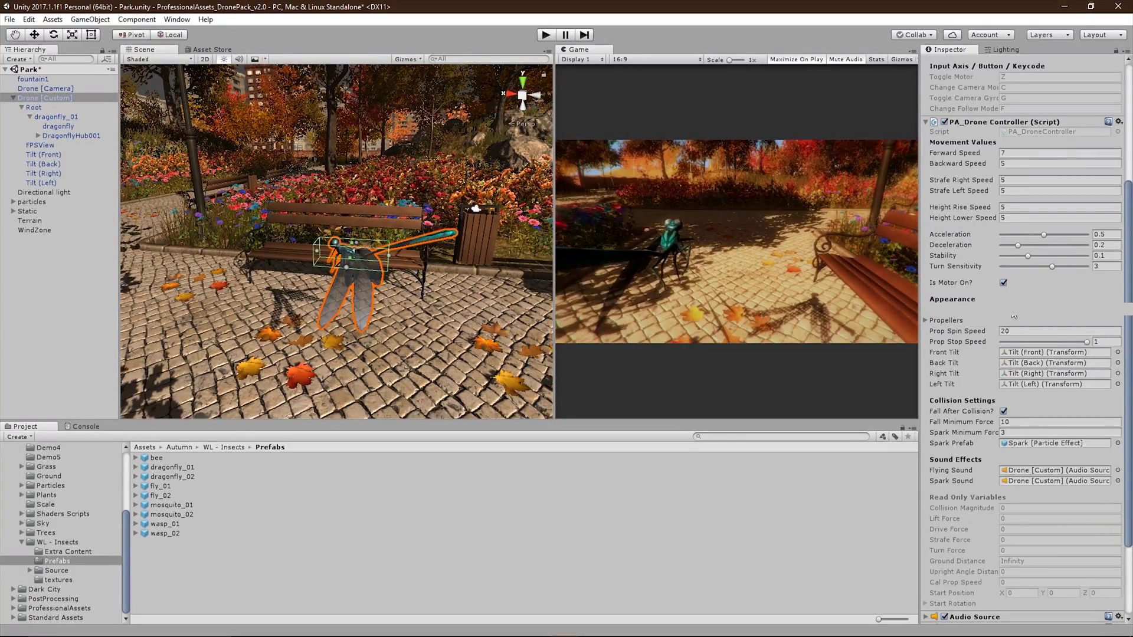
- Move Drone [Camera] closer behind the dragonfly so the Game view frames it
left_click(45, 88)
right_click_drag(413, 213, 434, 212)
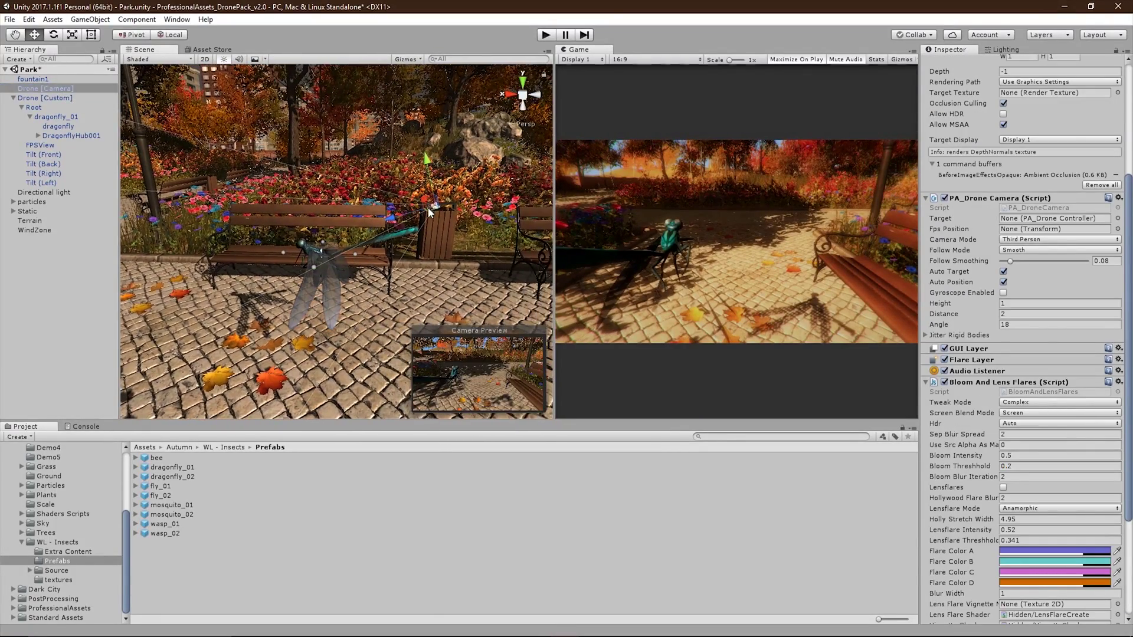
left_click_drag(428, 207, 467, 201)
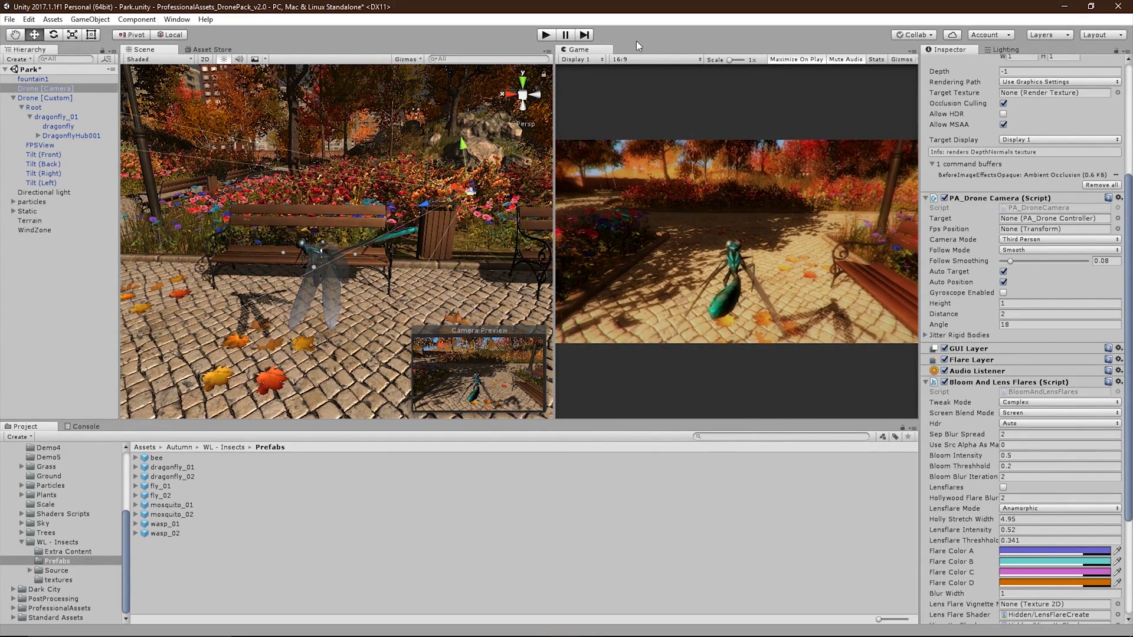